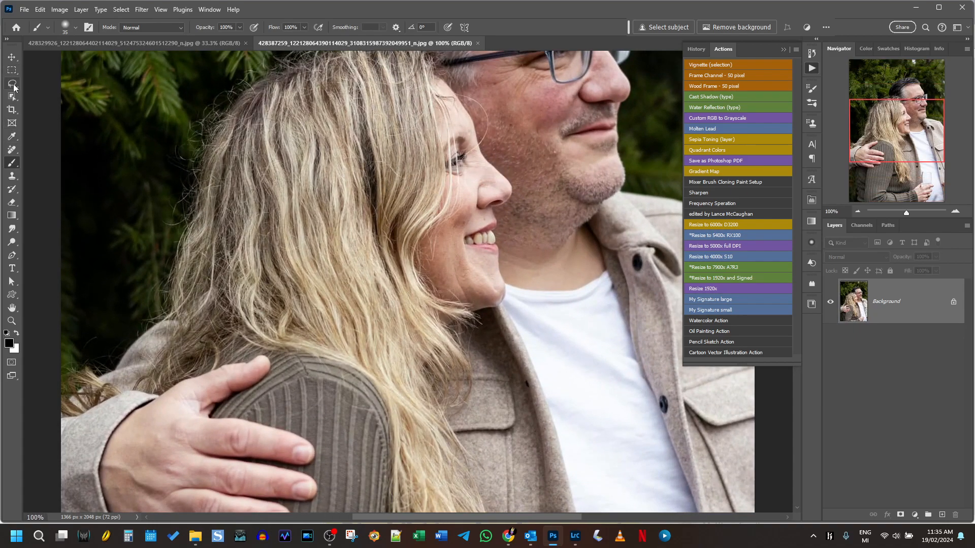
# Lasso the woman's lower face, including her nose, smile and chin, with a 2.6 px feather.
pyautogui.click(13, 82)
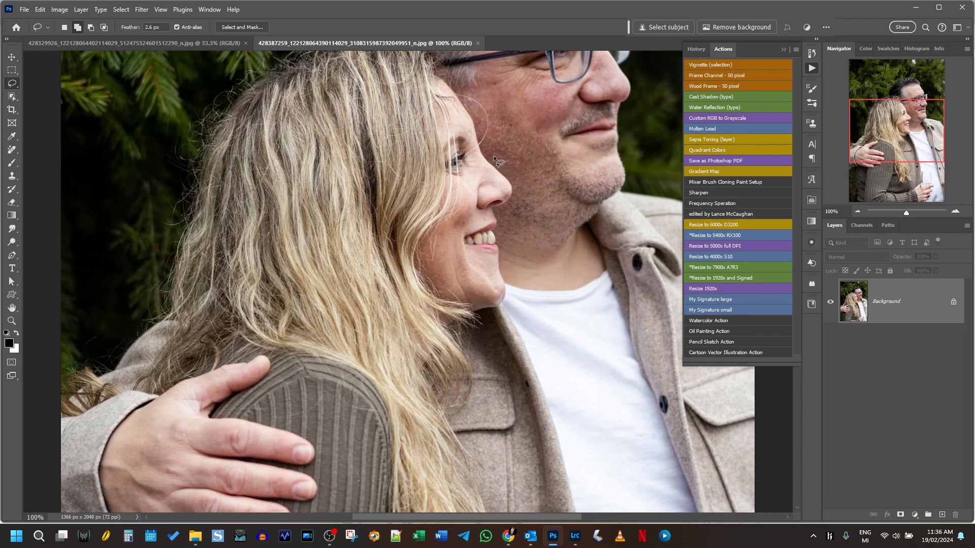
pyautogui.moveTo(495, 152); pyautogui.dragTo(489, 156)
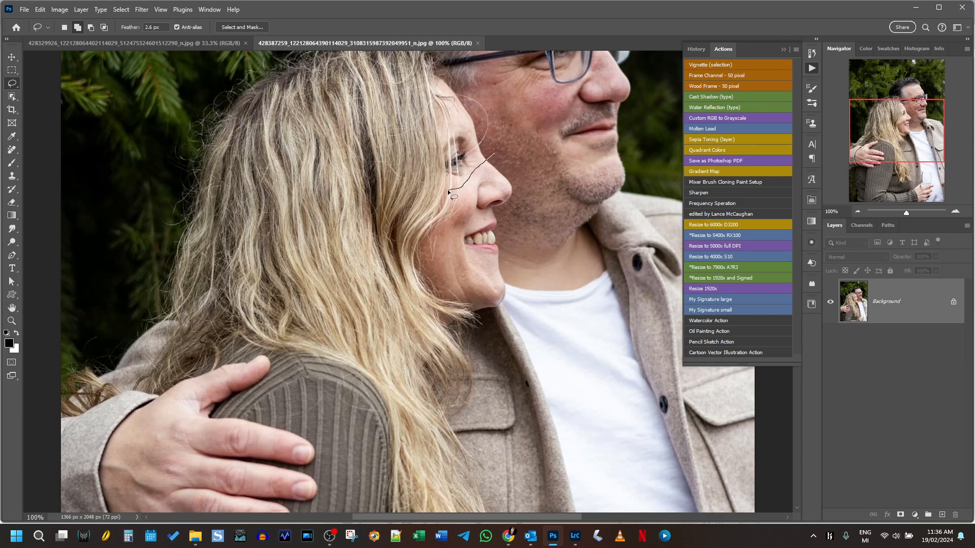
pyautogui.moveTo(420, 313); pyautogui.dragTo(491, 315)
pyautogui.moveTo(519, 188); pyautogui.dragTo(507, 168)
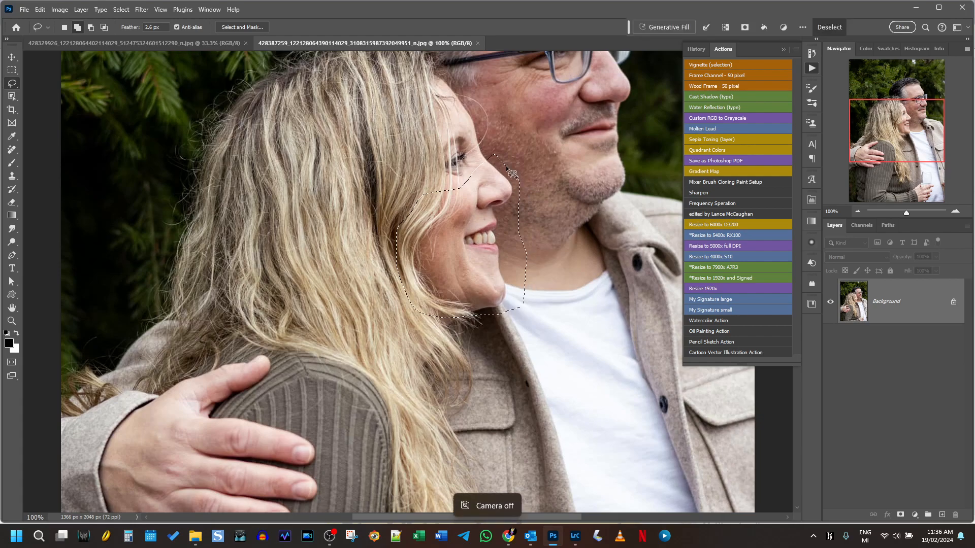
# Move the selected smile into the other couple photo as a new layer.
pyautogui.click(19, 62)
pyautogui.moveTo(500, 202)
pyautogui.mouseDown()
pyautogui.moveTo(365, 144)
pyautogui.moveTo(169, 25)
pyautogui.moveTo(175, 46)
pyautogui.mouseUp()
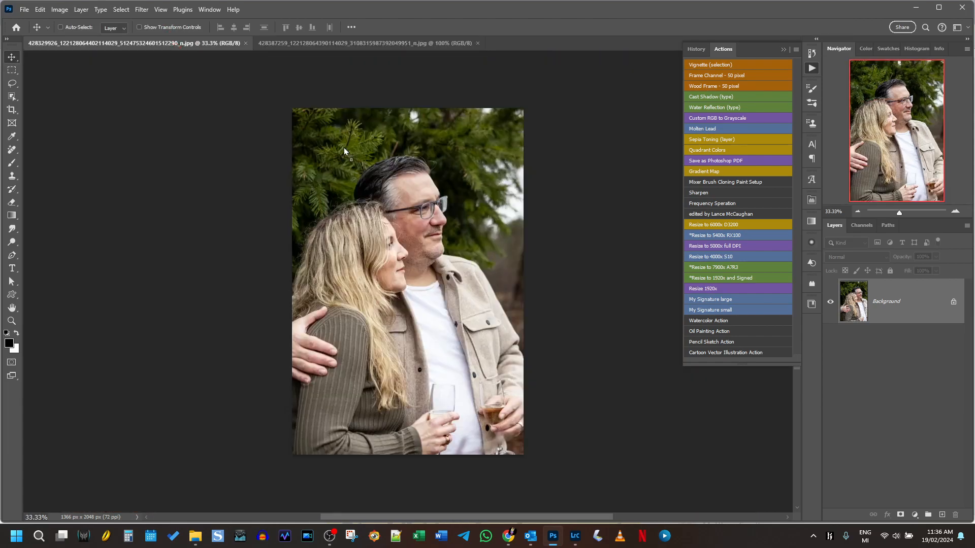
pyautogui.moveTo(420, 264); pyautogui.dragTo(420, 264)
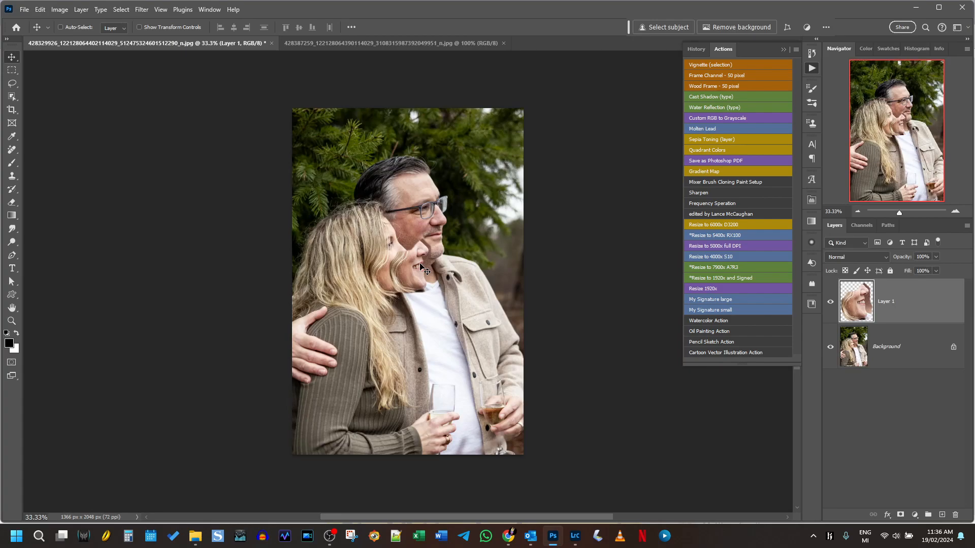
# Position the pasted smile roughly over the woman's nose, mouth and chin.
pyautogui.hotkey('ctrl', '+')
pyautogui.hotkey('ctrl', '+')
pyautogui.hotkey('ctrl', '+')
pyautogui.hotkey('ctrl', '+')
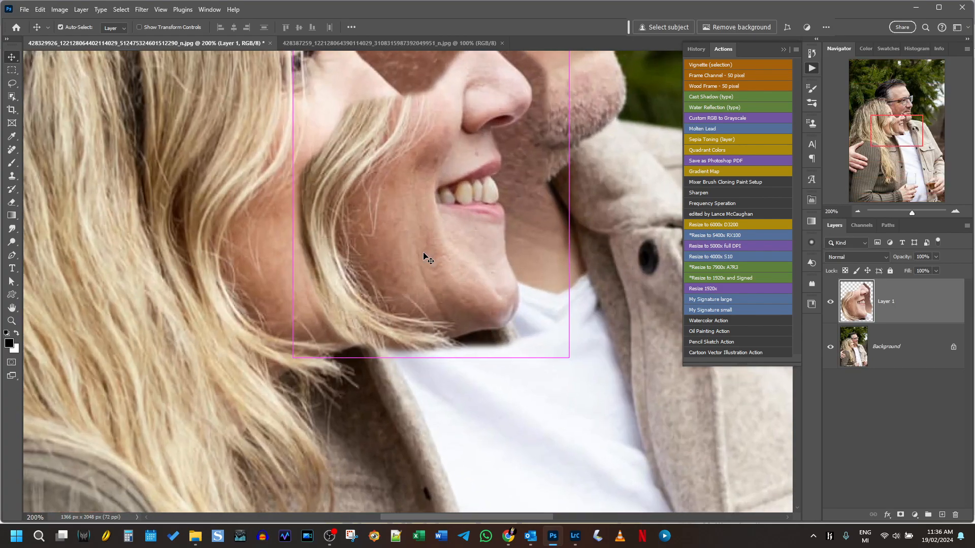
pyautogui.hotkey('ctrl', '-')
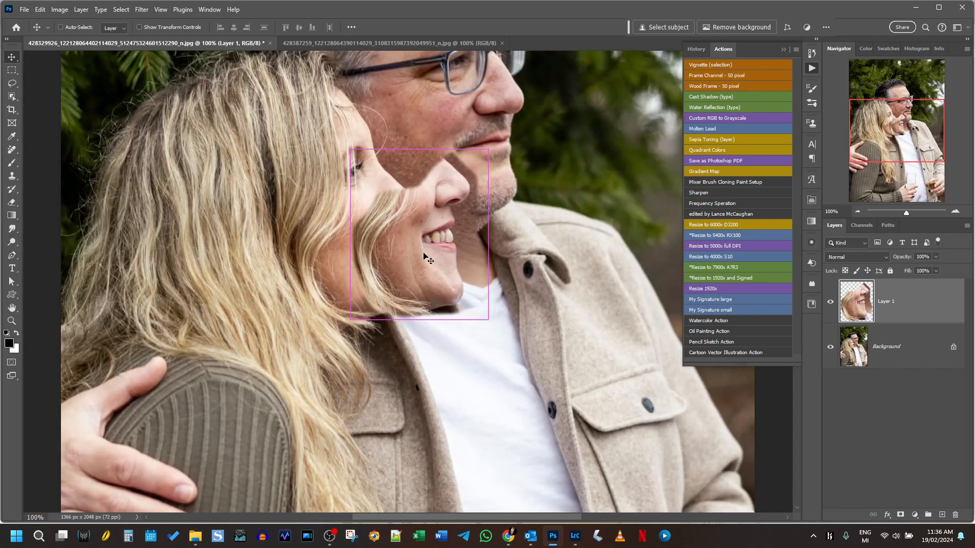
pyautogui.moveTo(421, 216); pyautogui.dragTo(374, 233)
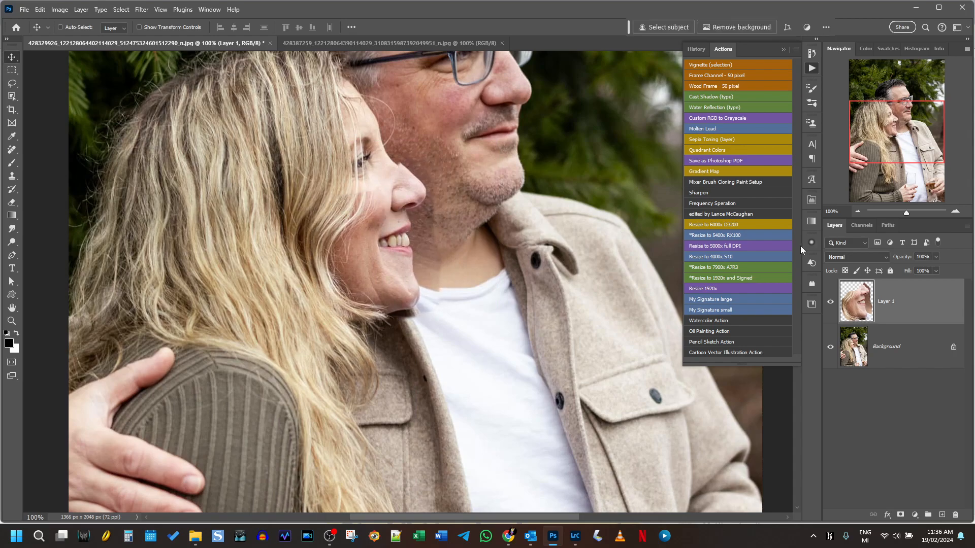
# Lower the smile layer's opacity to 67% to see the original face beneath it.
pyautogui.moveTo(900, 257); pyautogui.dragTo(885, 259)
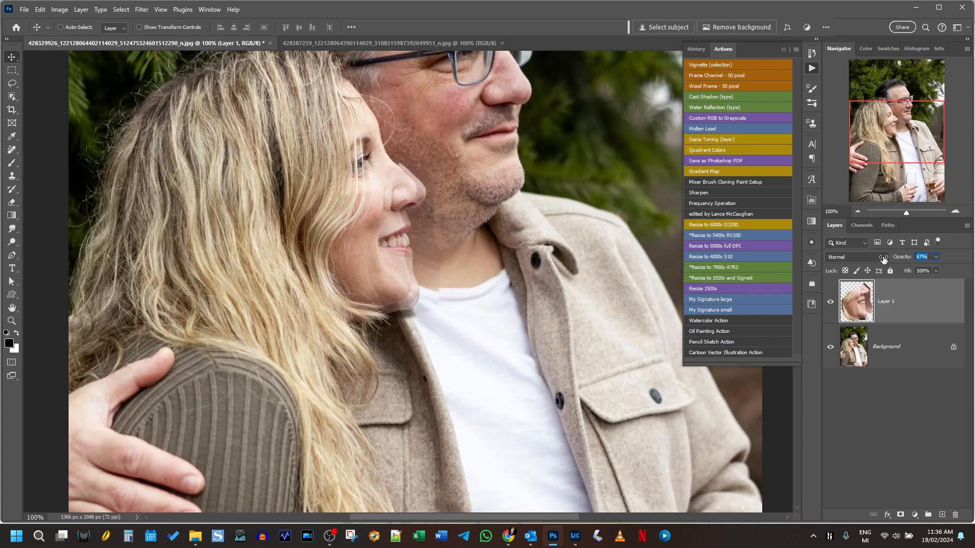
pyautogui.hotkey('ctrl', '+')
pyautogui.hotkey('ctrl', '+')
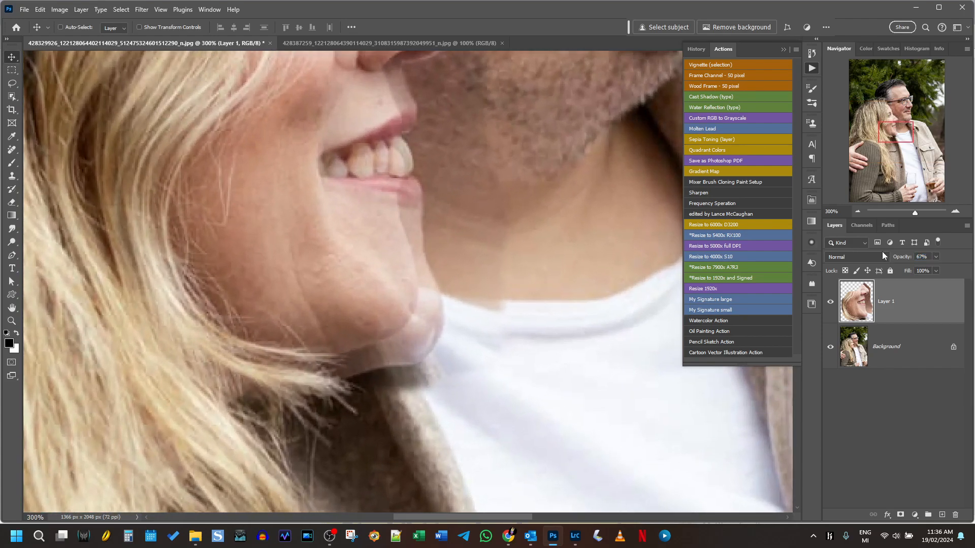
pyautogui.moveTo(571, 215); pyautogui.dragTo(565, 366)
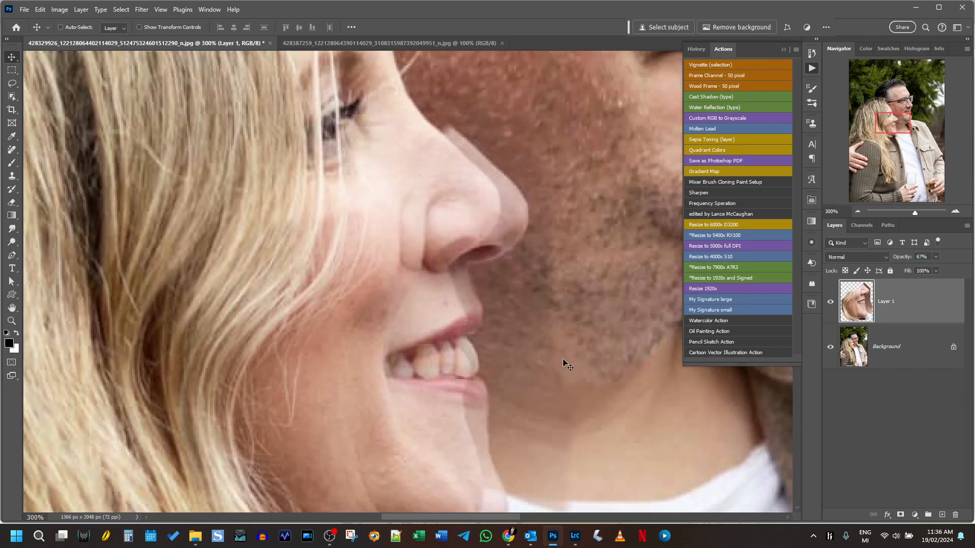
# Align the smile layer with the woman's nose and chin using Free Transform, and restore its opacity to 100%.
pyautogui.hotkey('ctrl', 't')
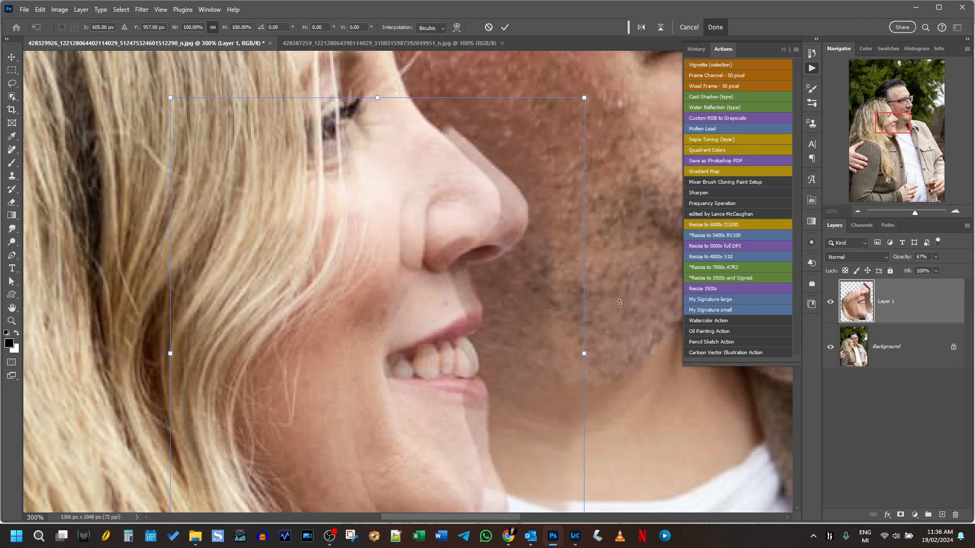
pyautogui.moveTo(497, 253); pyautogui.dragTo(466, 253)
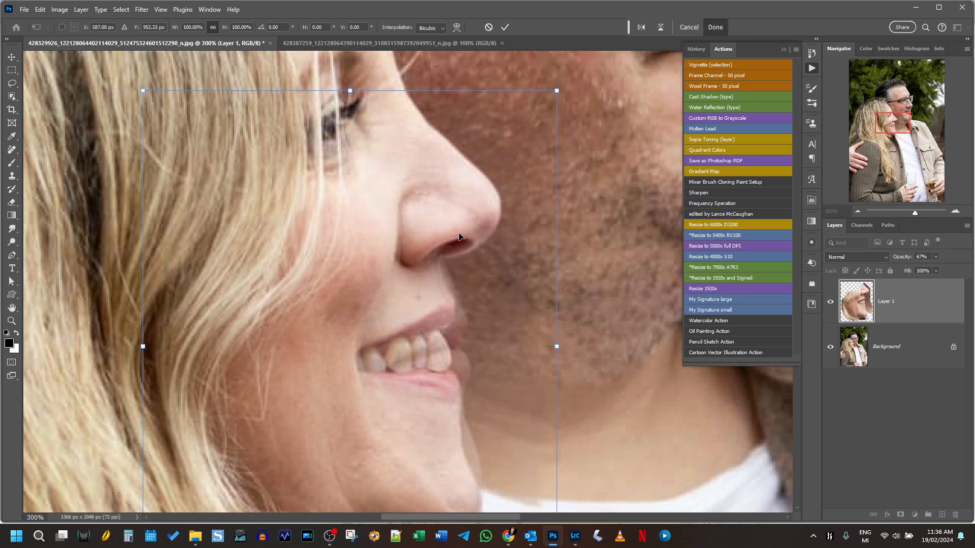
pyautogui.press('Up')
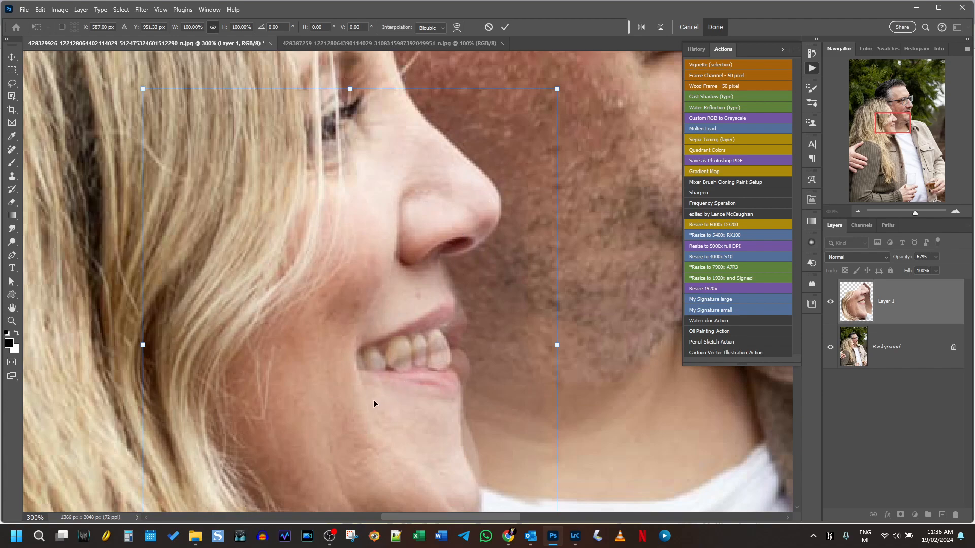
pyautogui.moveTo(447, 473); pyautogui.dragTo(419, 327)
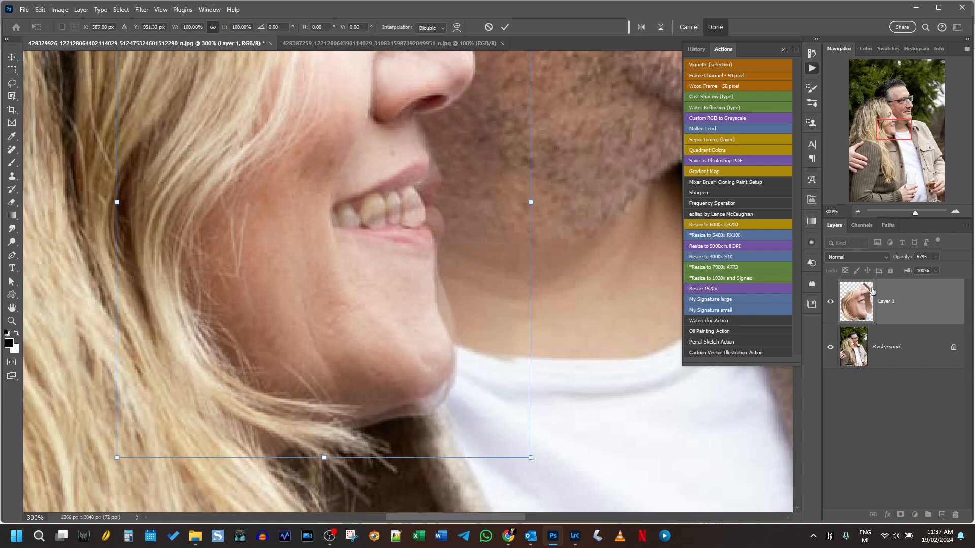
pyautogui.moveTo(902, 258); pyautogui.dragTo(942, 255)
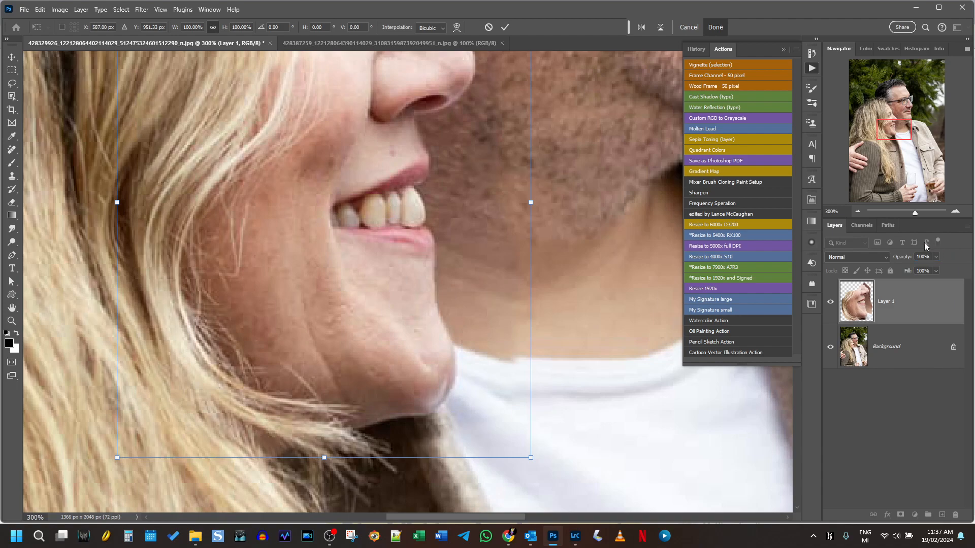
pyautogui.click(885, 406)
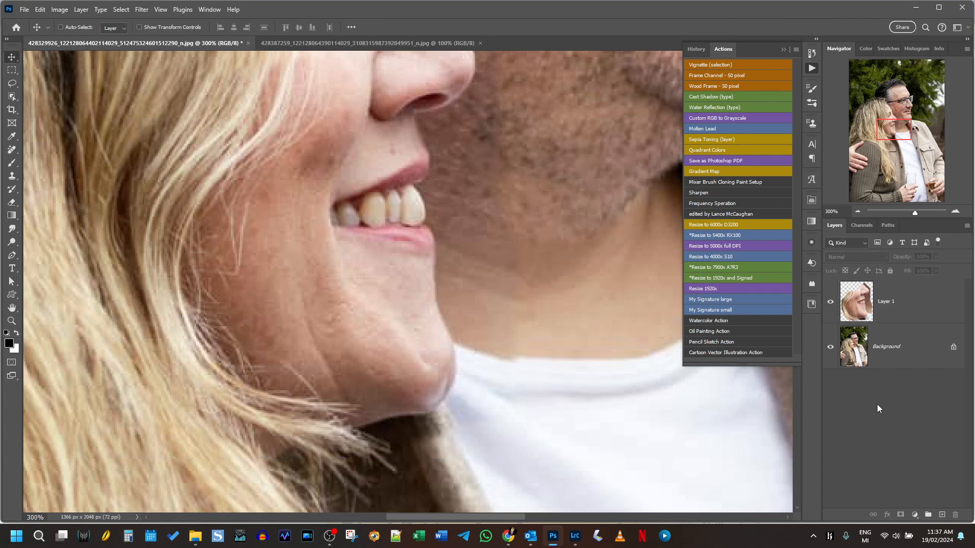
# Compare the photo with the smile layer hidden and shown, and add a white layer mask to that layer.
pyautogui.moveTo(429, 194); pyautogui.dragTo(493, 210)
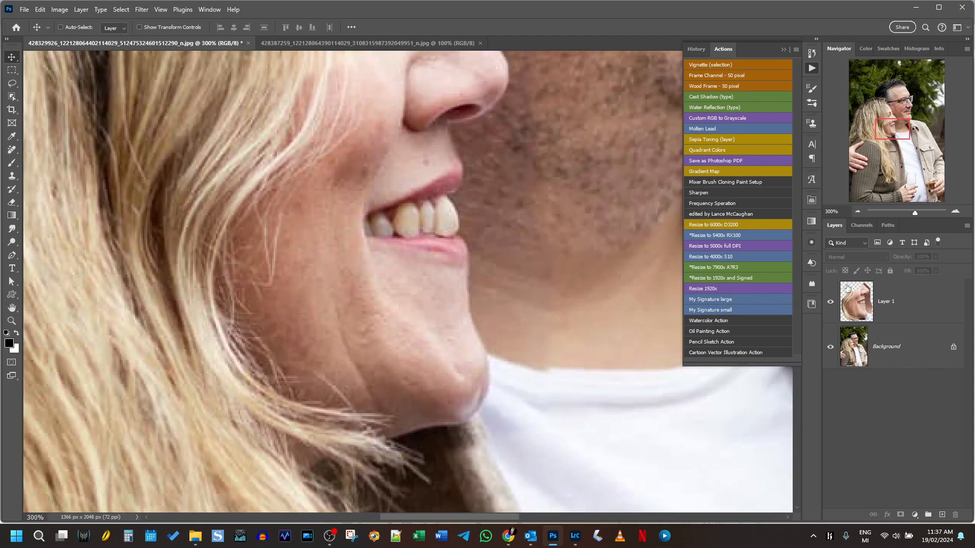
pyautogui.click(831, 304)
pyautogui.click(831, 304)
pyautogui.click(831, 304)
pyautogui.click(831, 304)
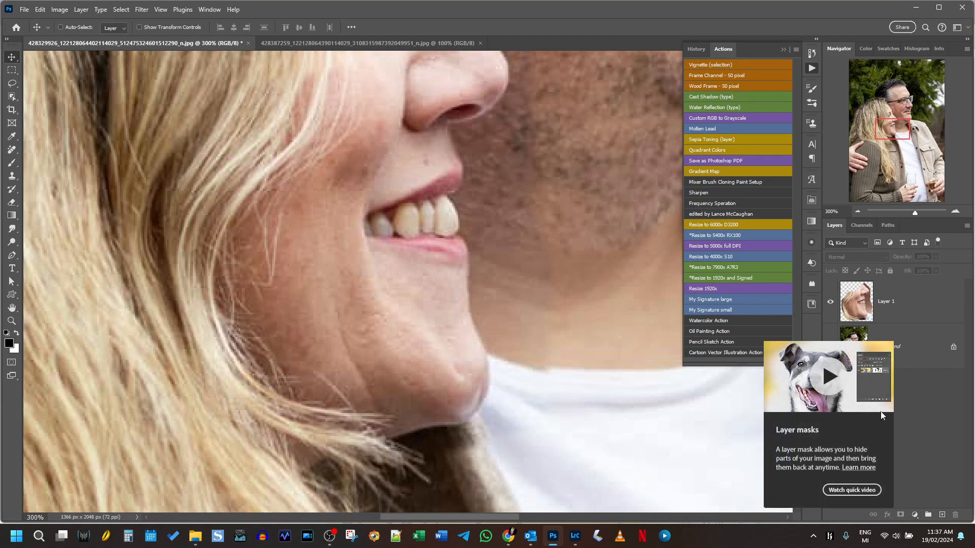
pyautogui.click(910, 309)
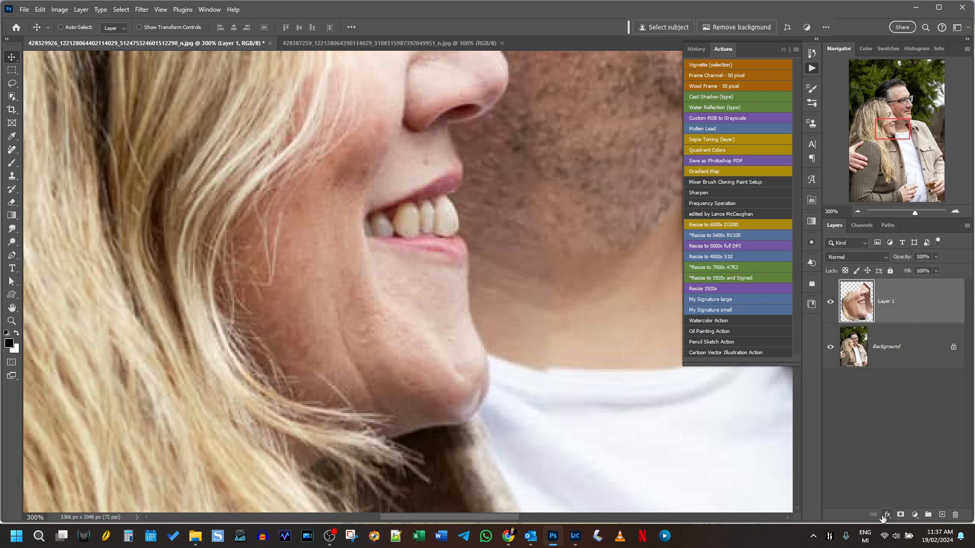
pyautogui.click(900, 515)
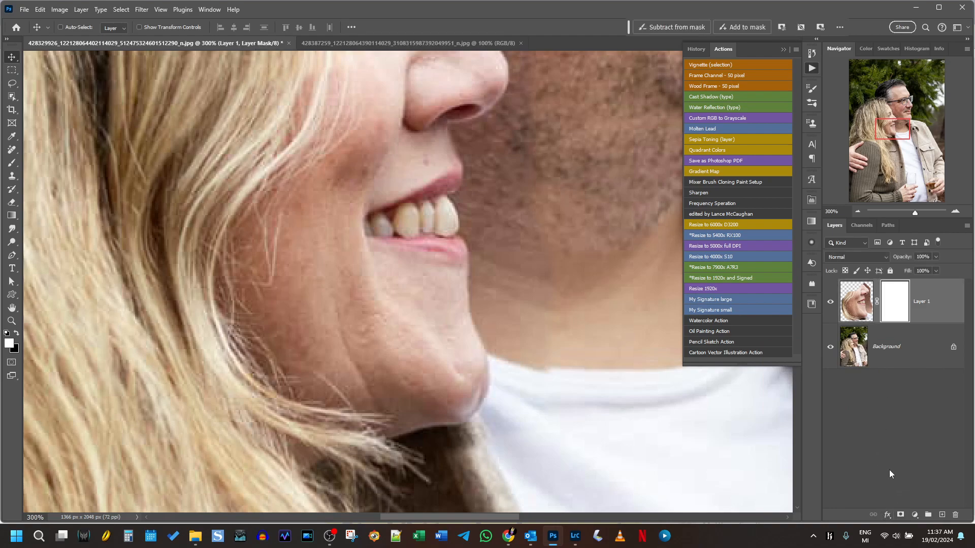
# Paint black on the layer mask with a 35 px brush to hide pasted areas around the woman's chin and the man's neck and jaw.
pyautogui.click(11, 164)
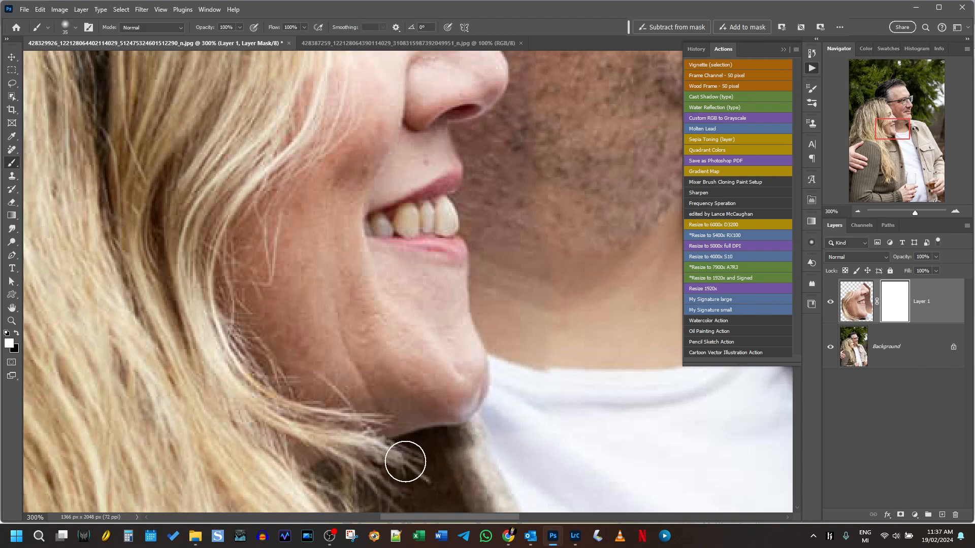
pyautogui.press('x')
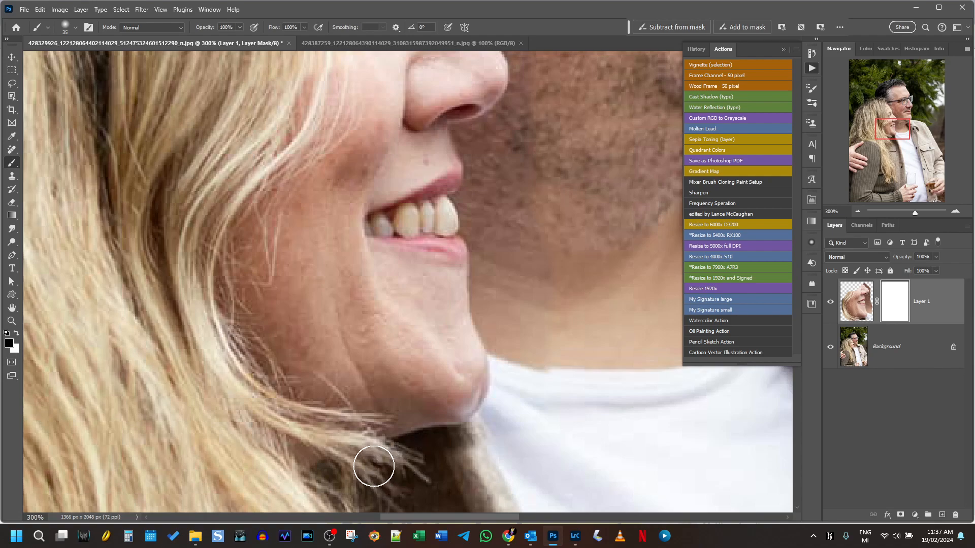
pyautogui.moveTo(467, 449); pyautogui.dragTo(484, 451)
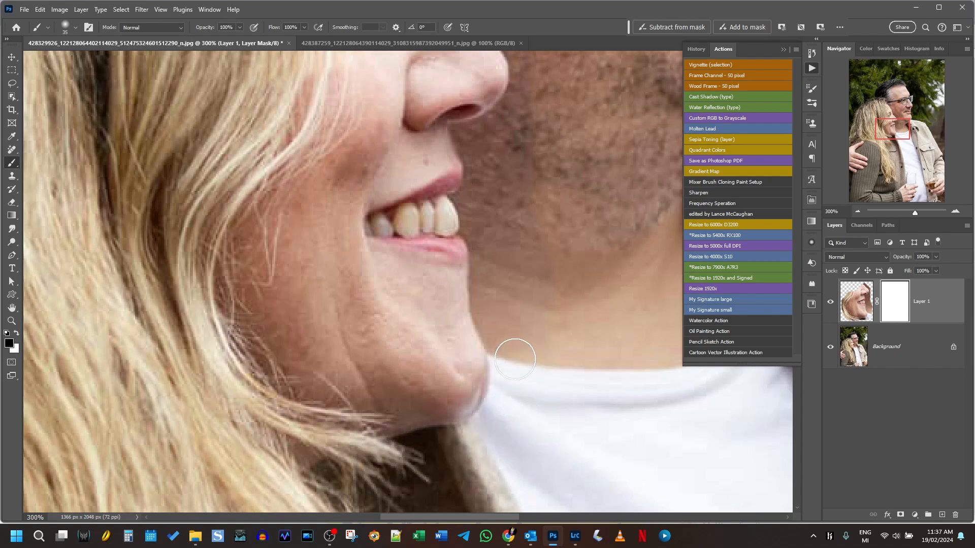
pyautogui.moveTo(542, 289)
pyautogui.mouseDown()
pyautogui.moveTo(526, 228)
pyautogui.moveTo(538, 230)
pyautogui.moveTo(538, 189)
pyautogui.mouseUp()
pyautogui.moveTo(487, 125)
pyautogui.mouseDown()
pyautogui.moveTo(471, 130)
pyautogui.moveTo(494, 154)
pyautogui.moveTo(521, 121)
pyautogui.mouseUp()
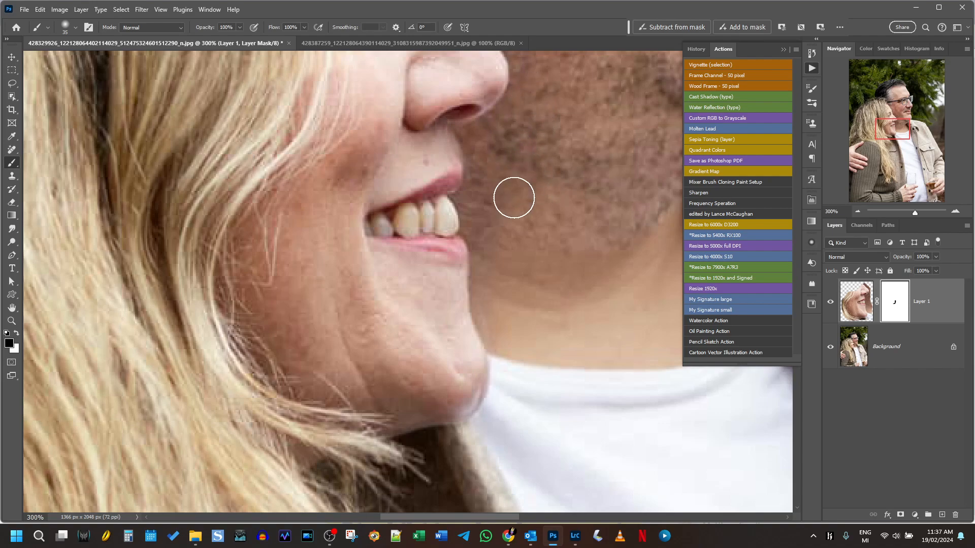
pyautogui.moveTo(502, 278)
pyautogui.mouseDown()
pyautogui.moveTo(495, 275)
pyautogui.moveTo(503, 300)
pyautogui.mouseUp()
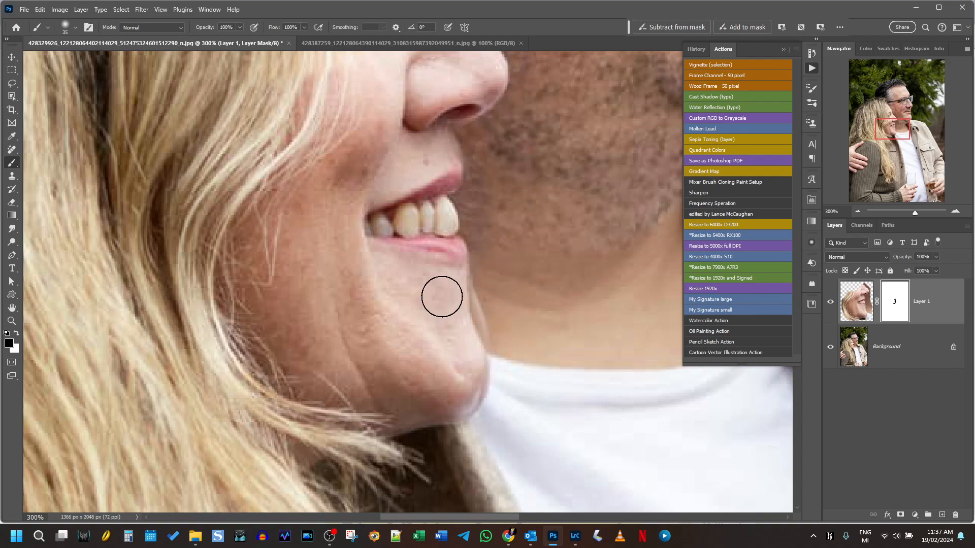
# Paint white on the layer mask to bring back parts of the pasted face along the woman's profile.
pyautogui.press('x')
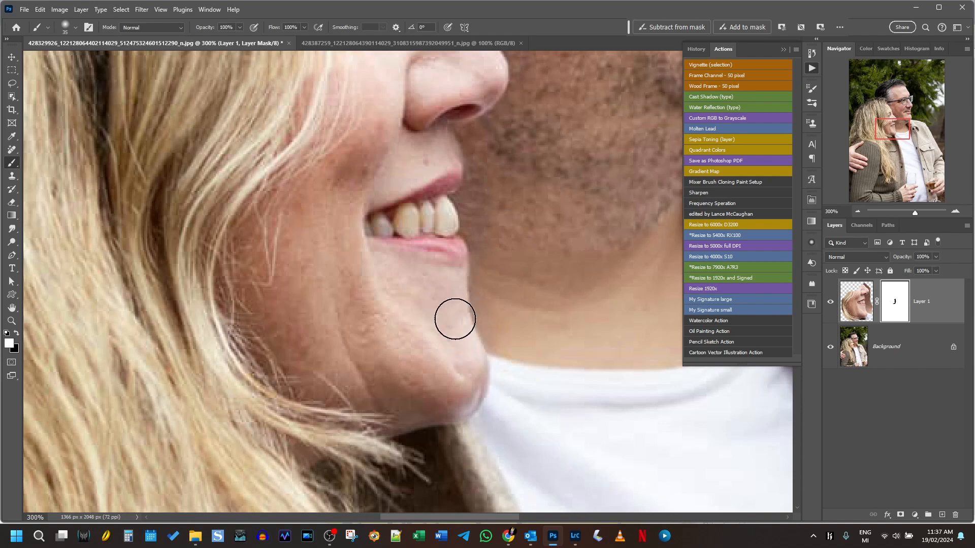
pyautogui.moveTo(555, 173); pyautogui.dragTo(516, 319)
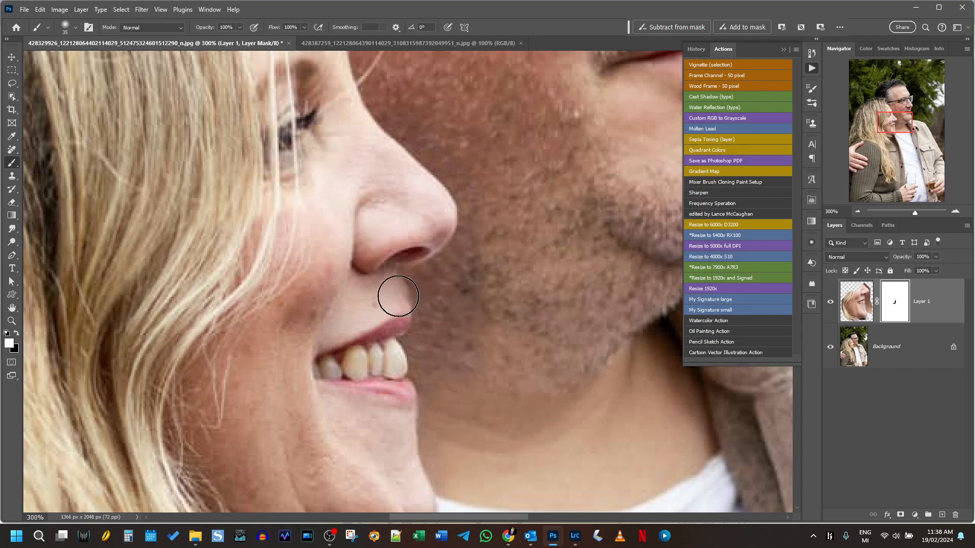
pyautogui.press('x')
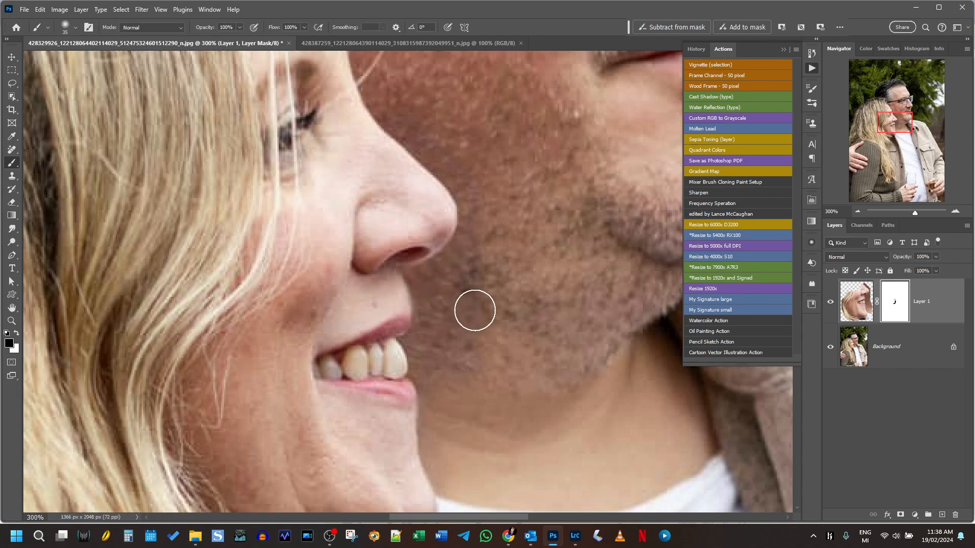
pyautogui.press('x')
# Compare the portrait with the smile layer hidden and shown, both close up and at 100% zoom.
pyautogui.click(830, 302)
pyautogui.click(830, 301)
pyautogui.click(831, 301)
pyautogui.click(830, 301)
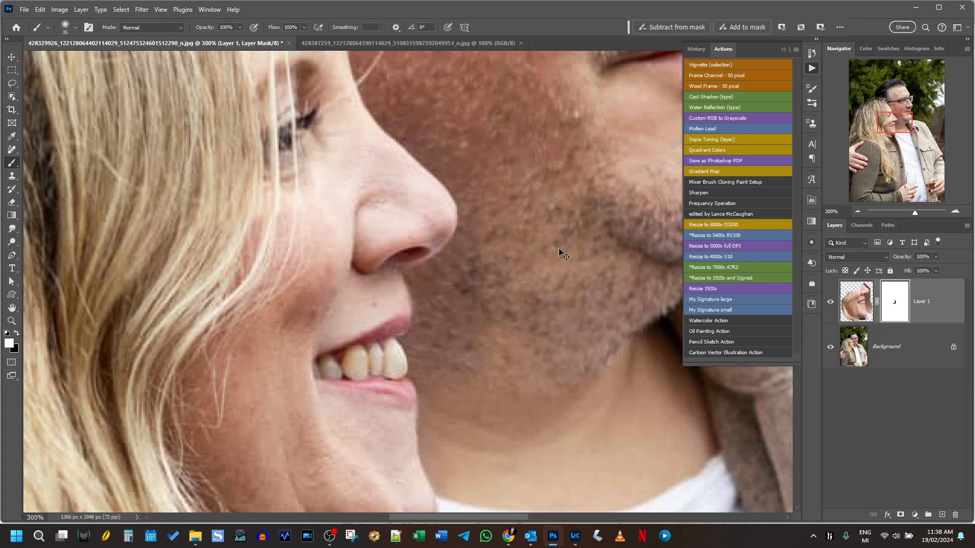
pyautogui.hotkey('ctrl', '-')
pyautogui.hotkey('ctrl', '-')
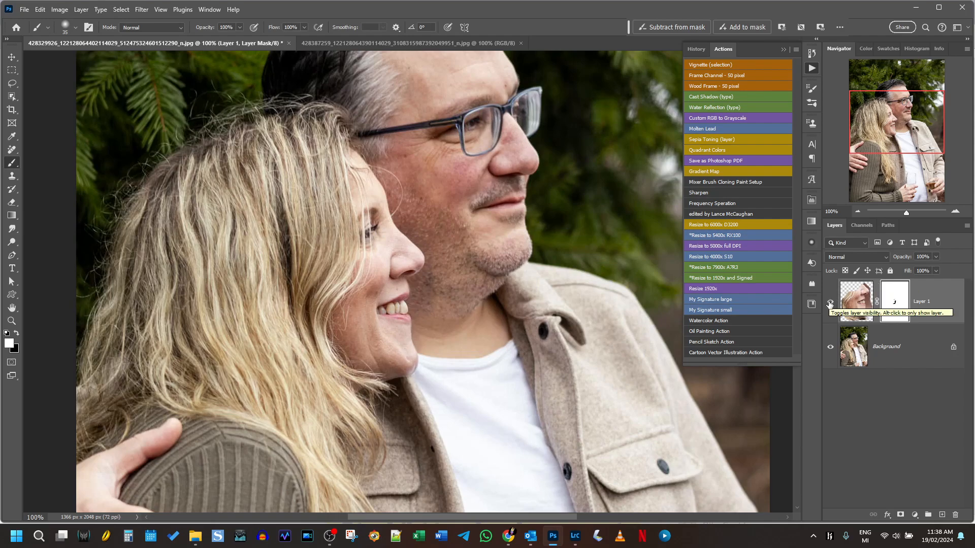
pyautogui.click(831, 302)
pyautogui.click(831, 303)
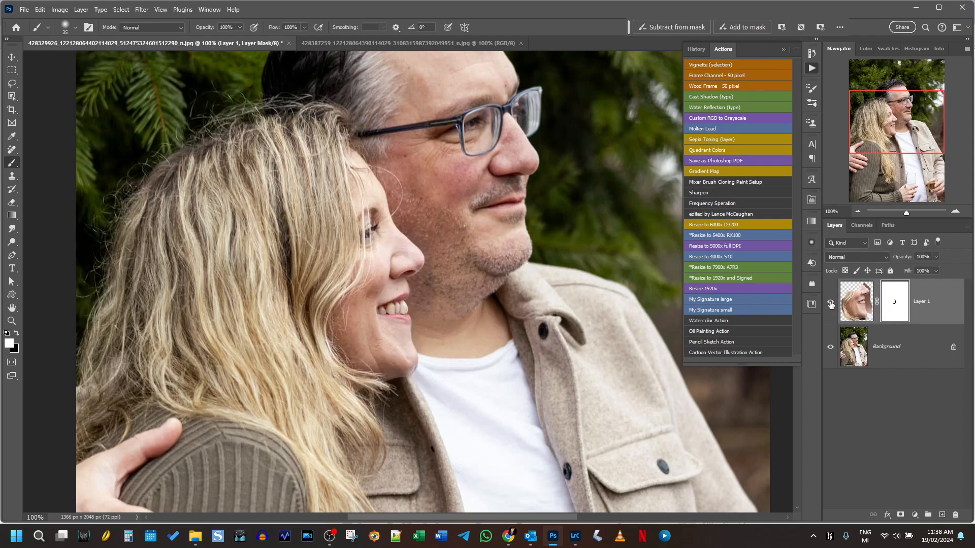
pyautogui.click(831, 304)
pyautogui.click(830, 304)
# Enlarge the brush to 70 px and paint black on the layer mask over the man's cheek and jaw beside the woman's nose.
pyautogui.press('x')
pyautogui.scroll(-1, 440, 279)
pyautogui.scroll(4, 439, 277)
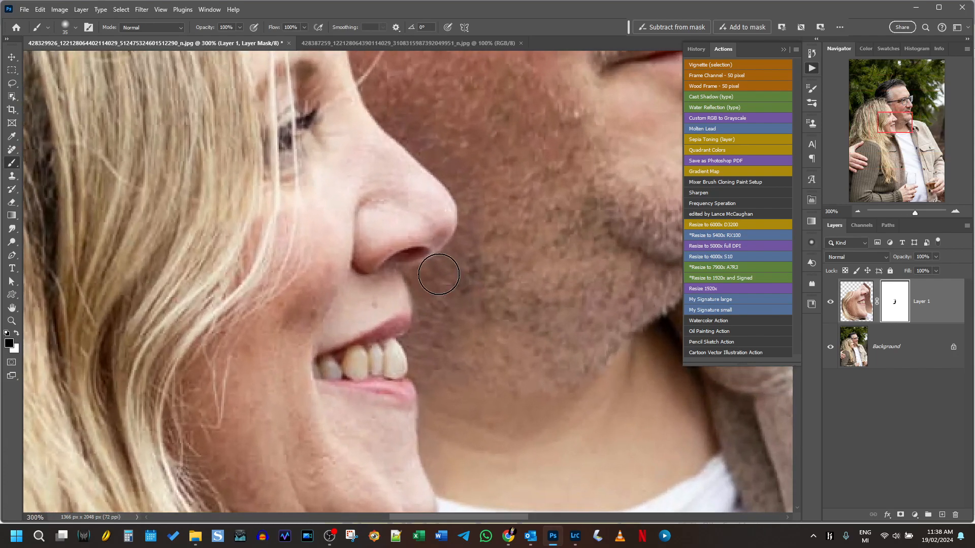
pyautogui.press(']')
pyautogui.press(']')
pyautogui.press(']')
pyautogui.press(']')
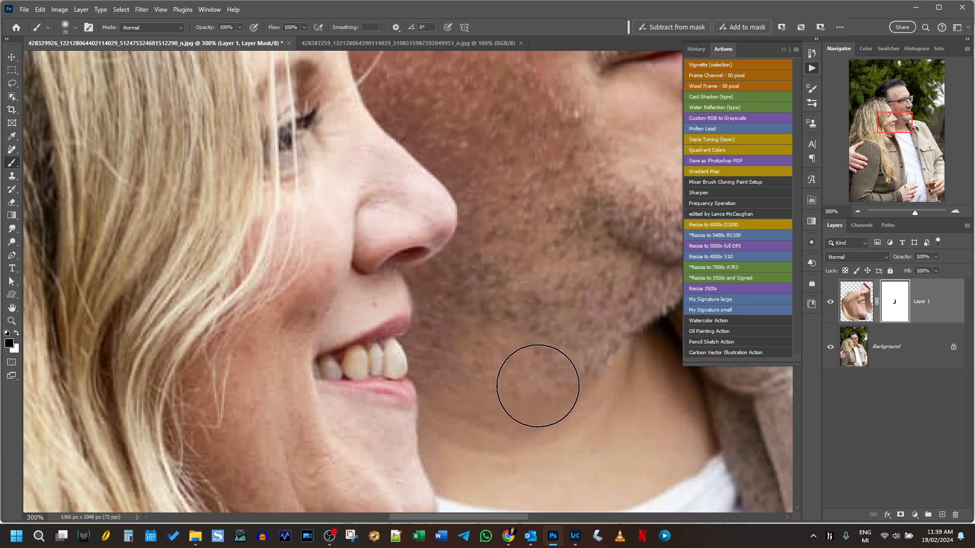
pyautogui.moveTo(524, 188); pyautogui.dragTo(453, 104)
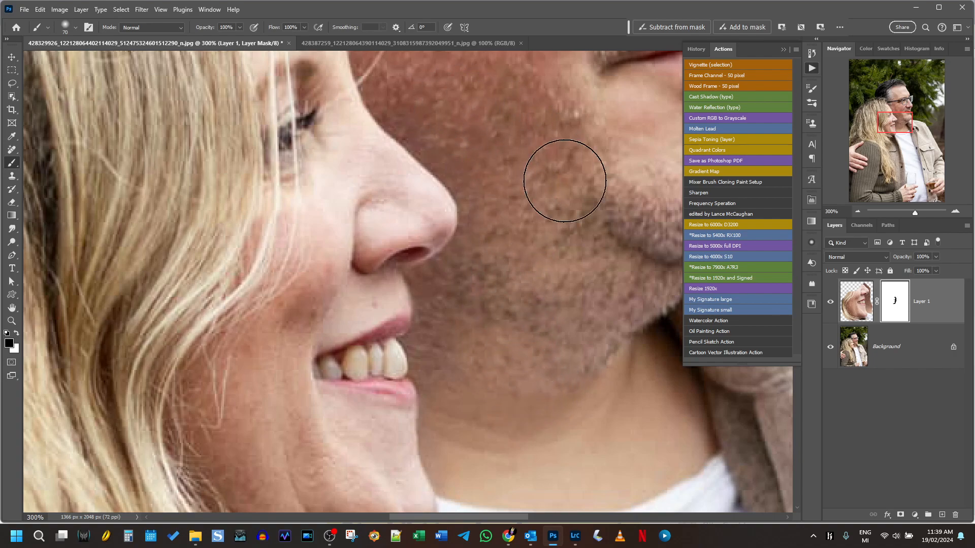
pyautogui.hotkey('ctrl', '0')
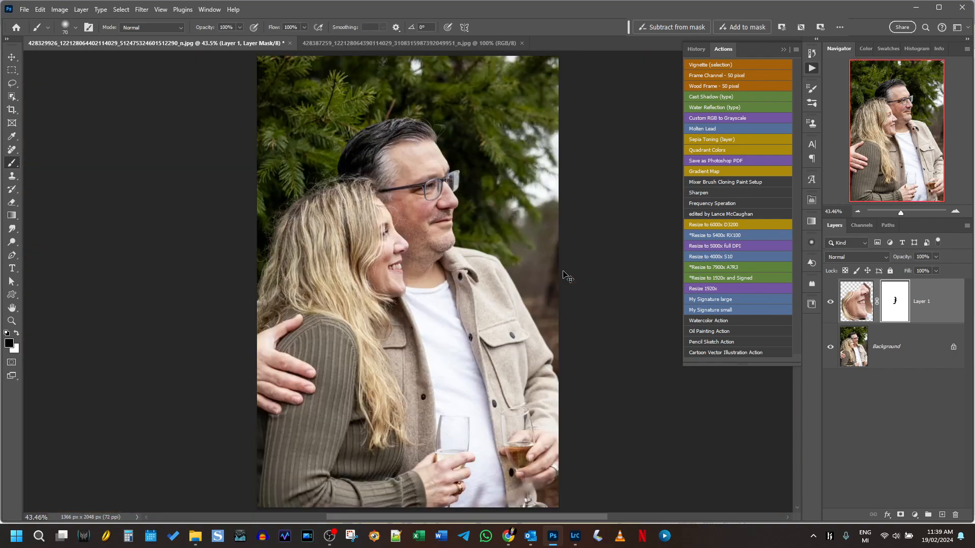